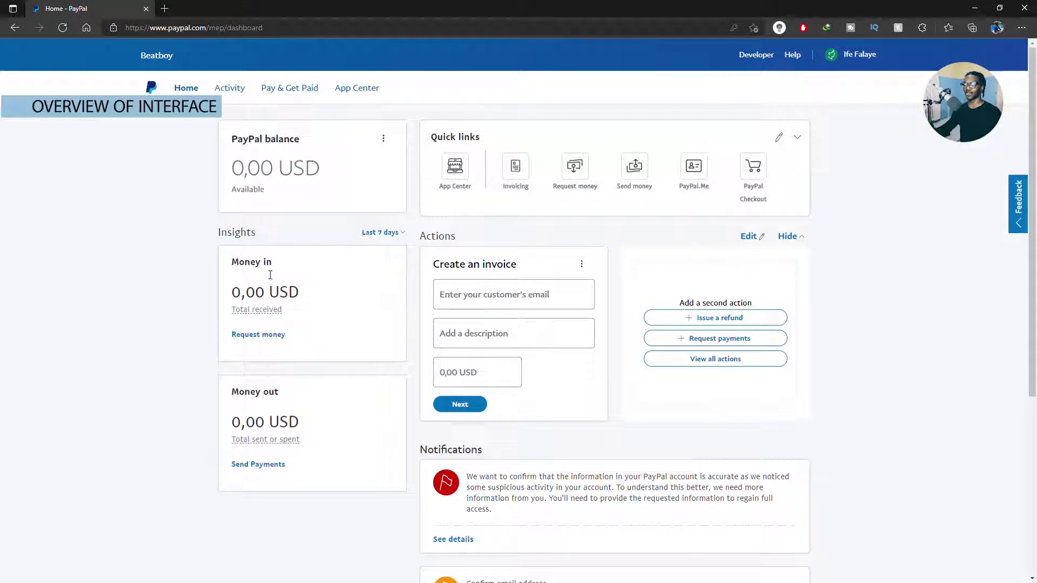
Change the Money in and Money out insights period from 'Last 7 days' to 'Last 30 days'
click(399, 243)
click(375, 277)
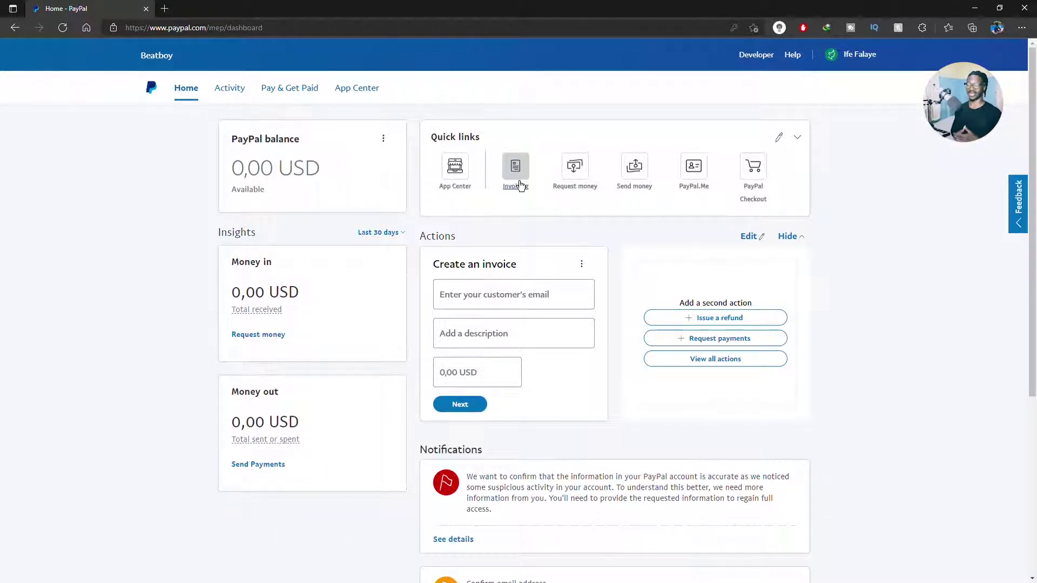
Edit the quick links to add Invoicing, Request money, Send money and PayPal.Me, then confirm with Done
click(779, 138)
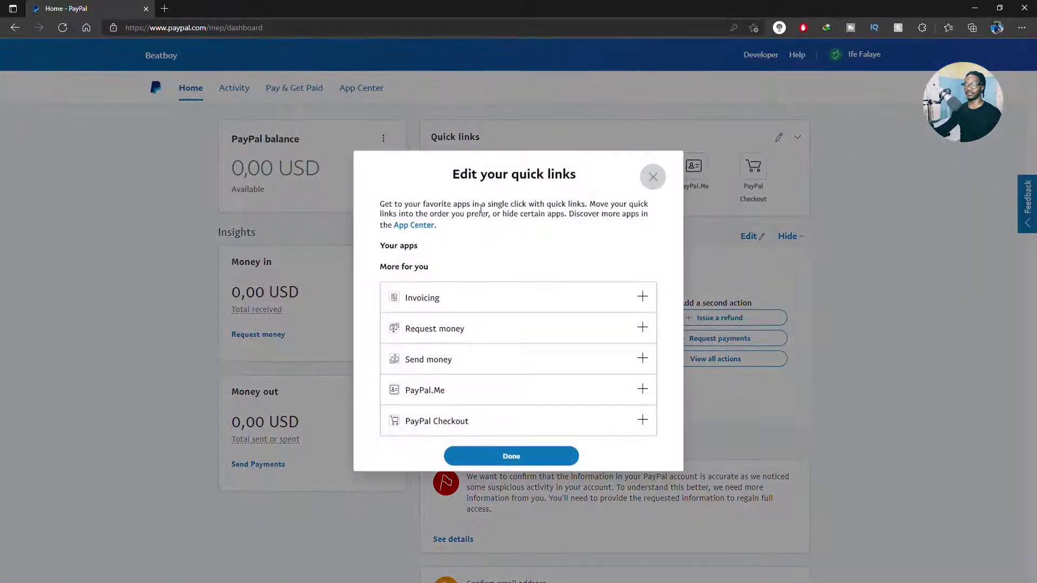
click(643, 297)
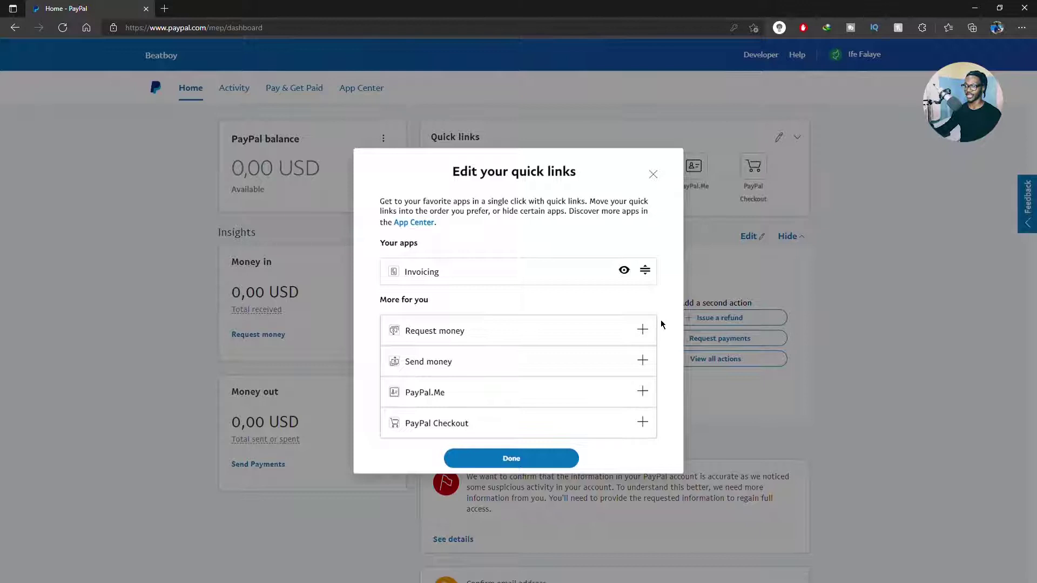
click(642, 329)
click(642, 360)
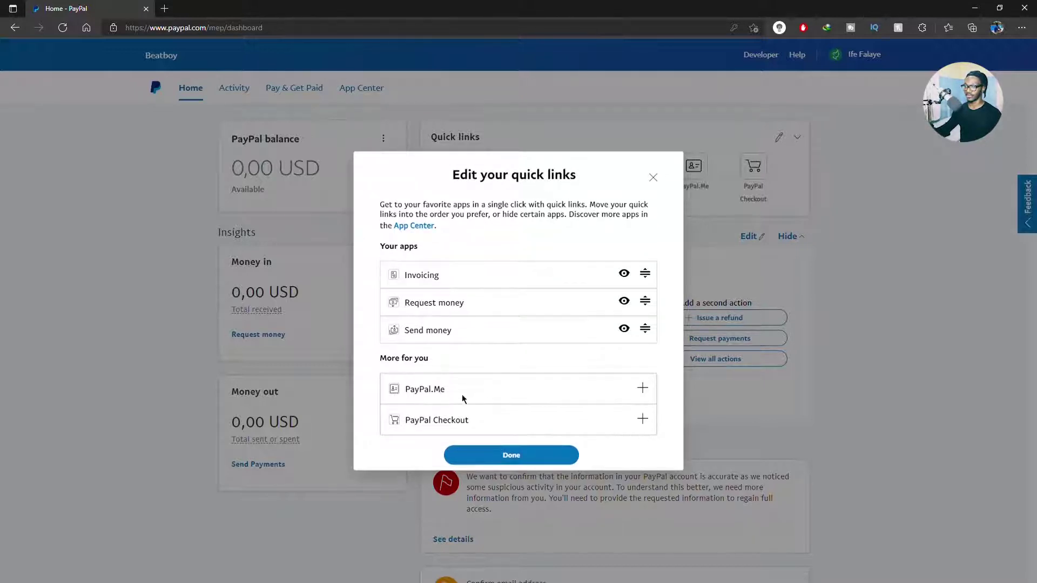
click(642, 388)
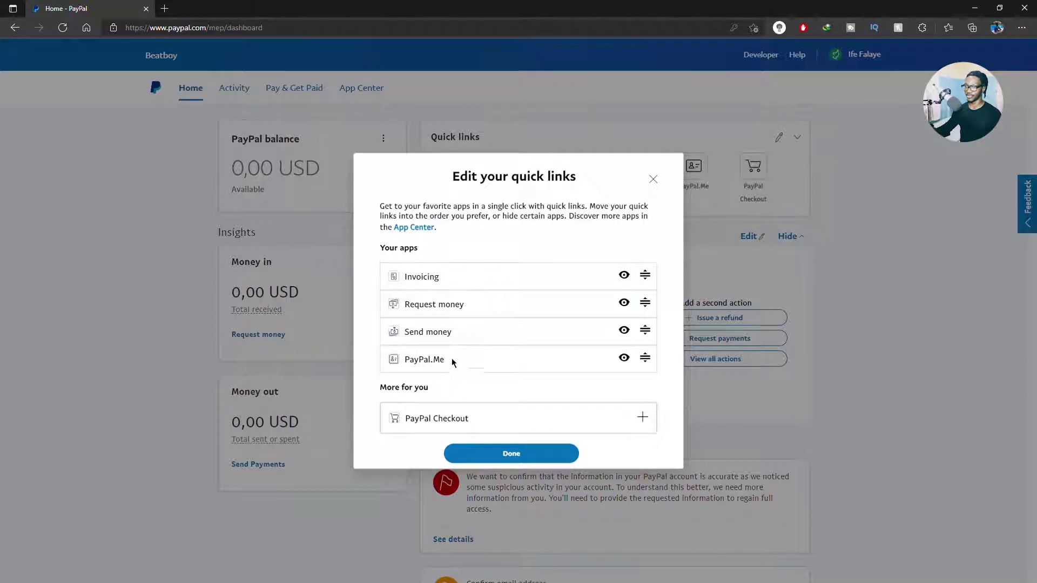
click(510, 453)
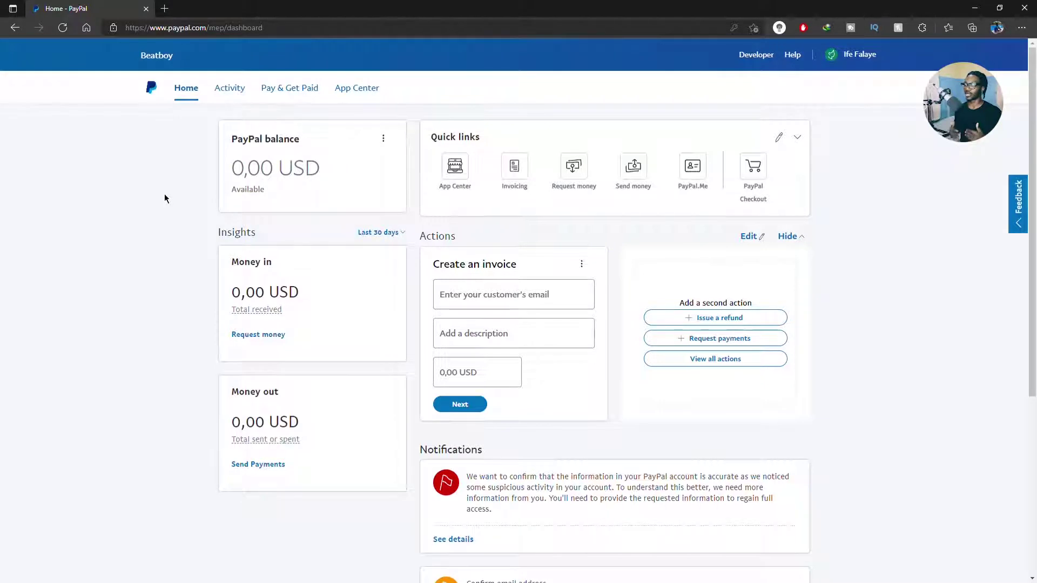
click(518, 302)
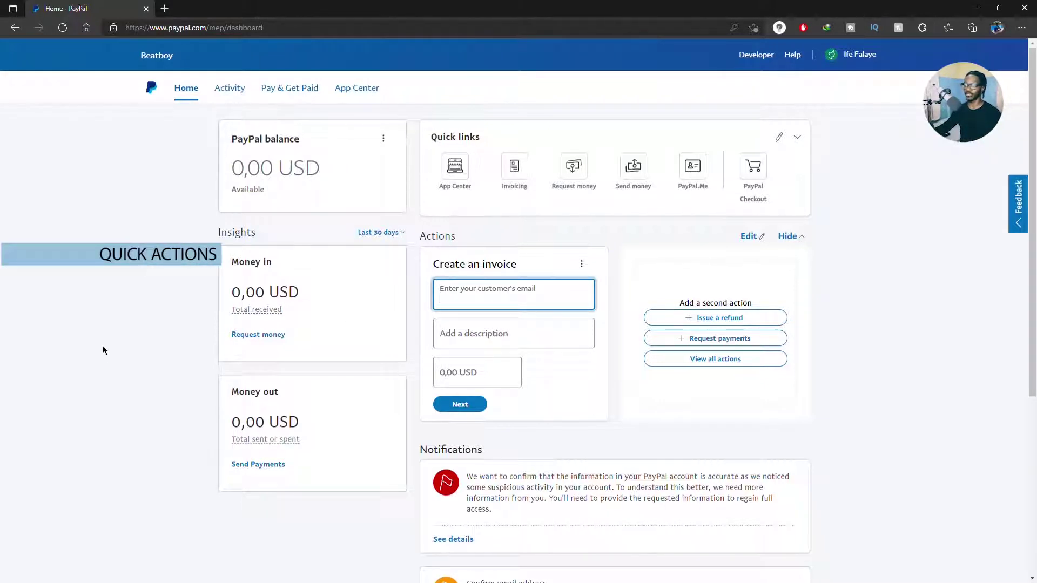
click(103, 350)
click(502, 306)
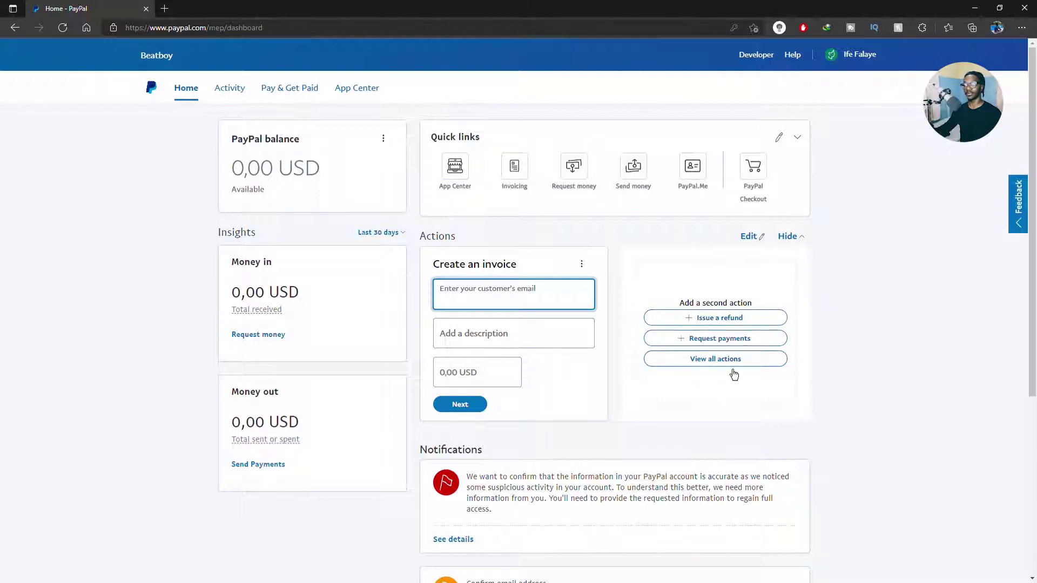
scroll(713, 354, down, 5)
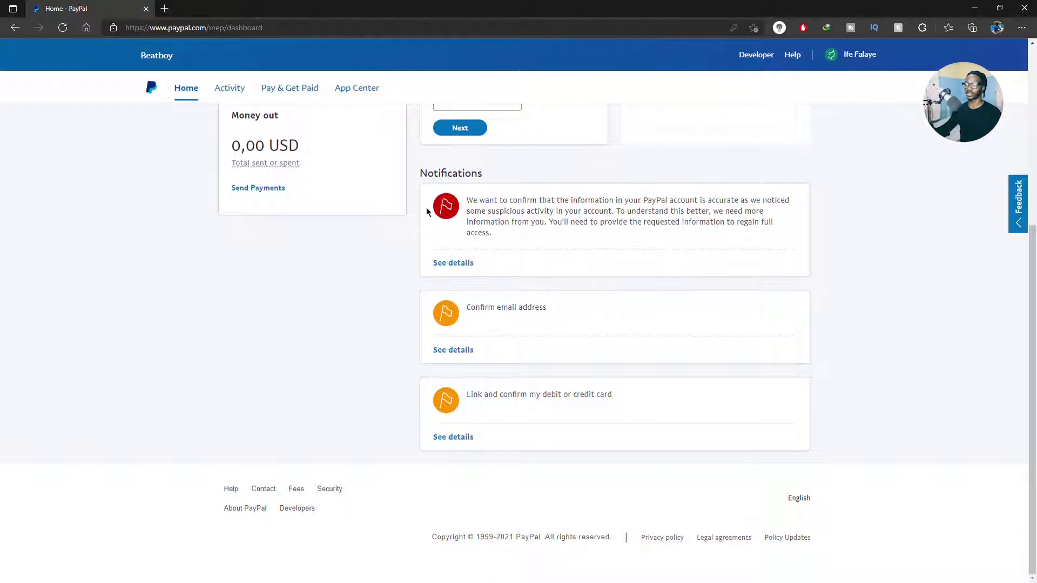
scroll(521, 254, up, 5)
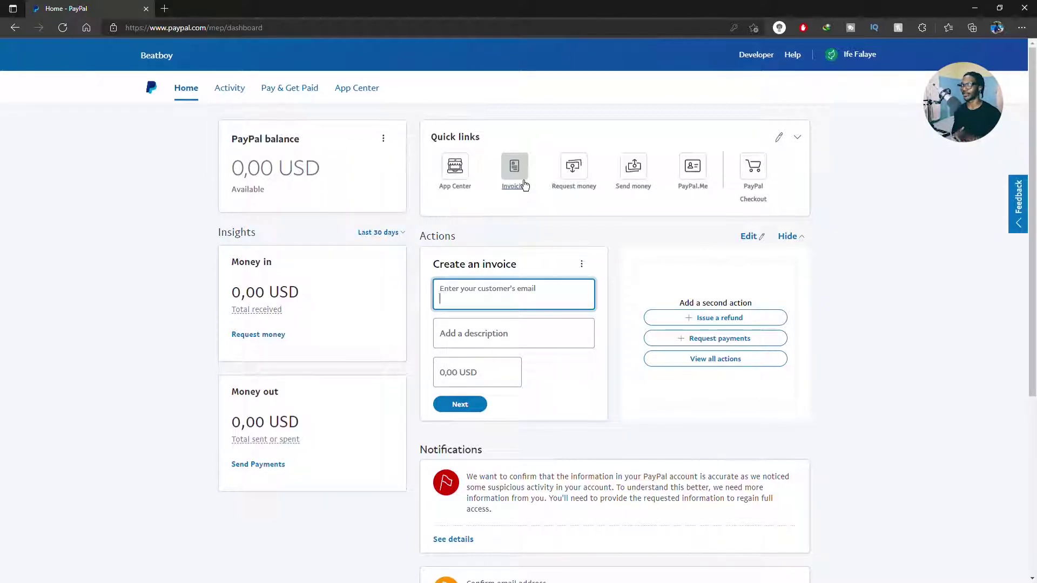
Open the Request money page in a new tab, then return to the dashboard tab and open the App Center
click(538, 181)
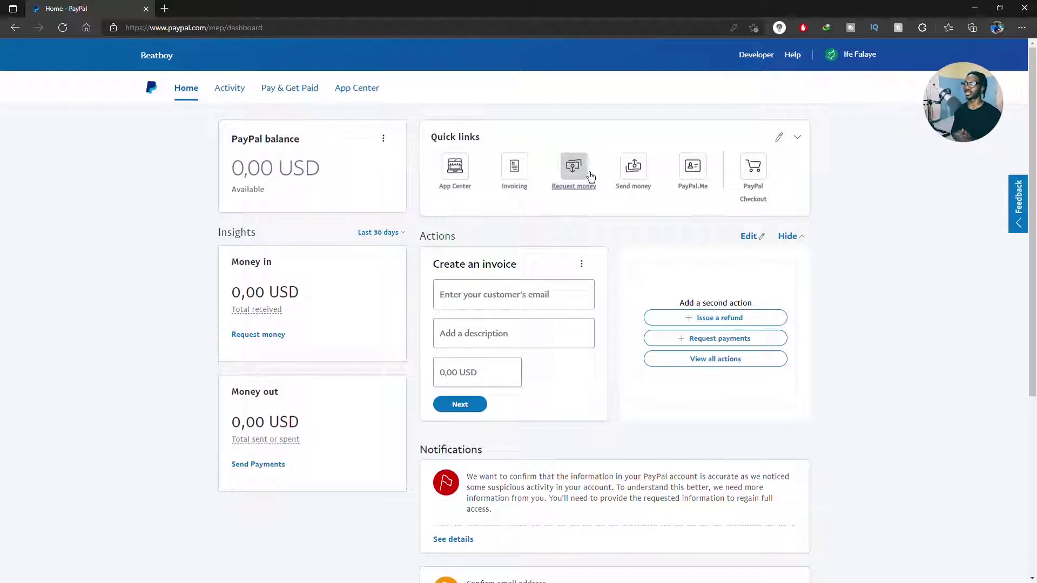
click(600, 174)
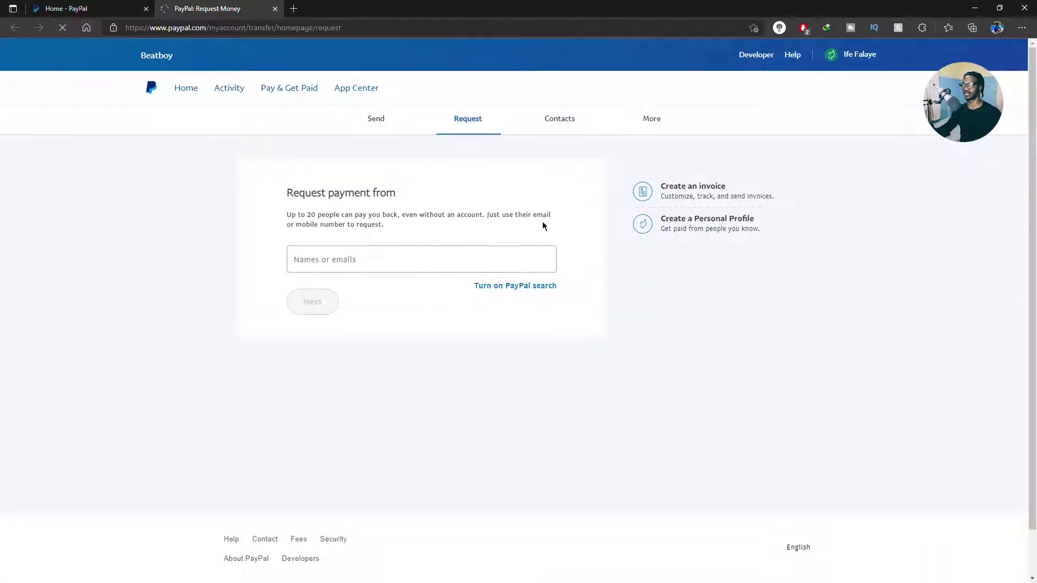
key(ctrl+shift+Tab)
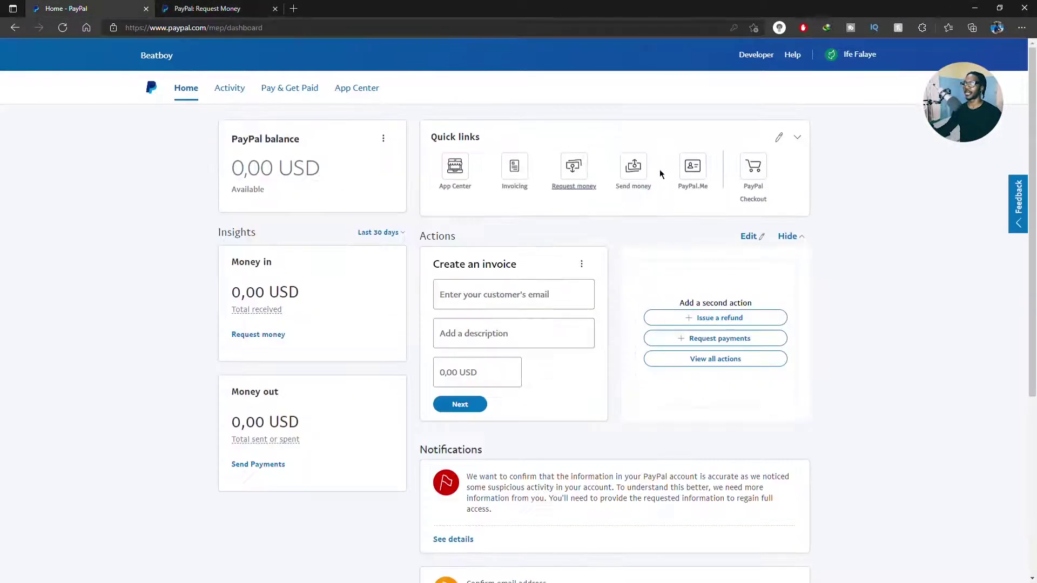
click(461, 186)
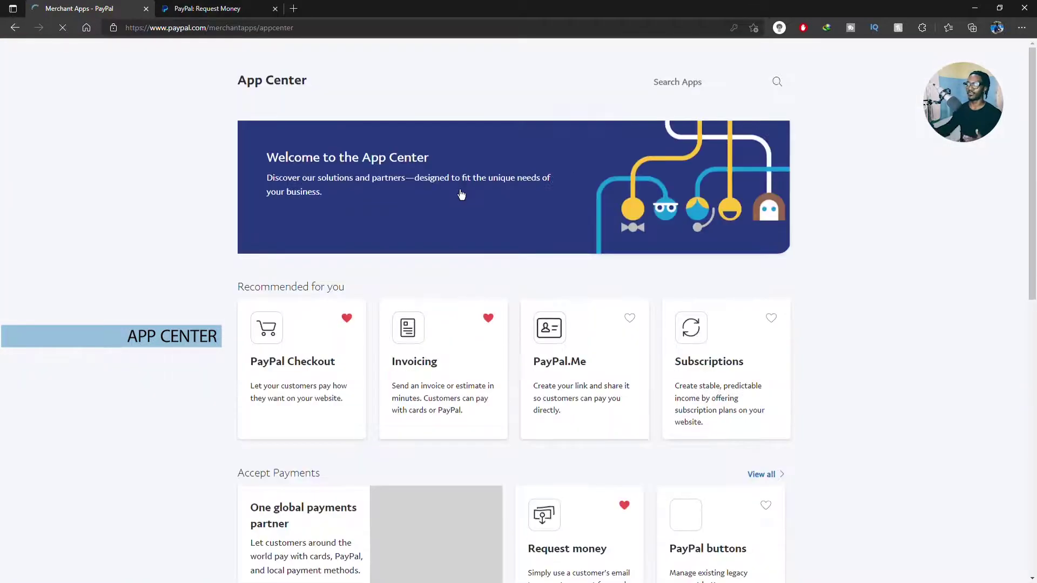
scroll(460, 194, down, 5)
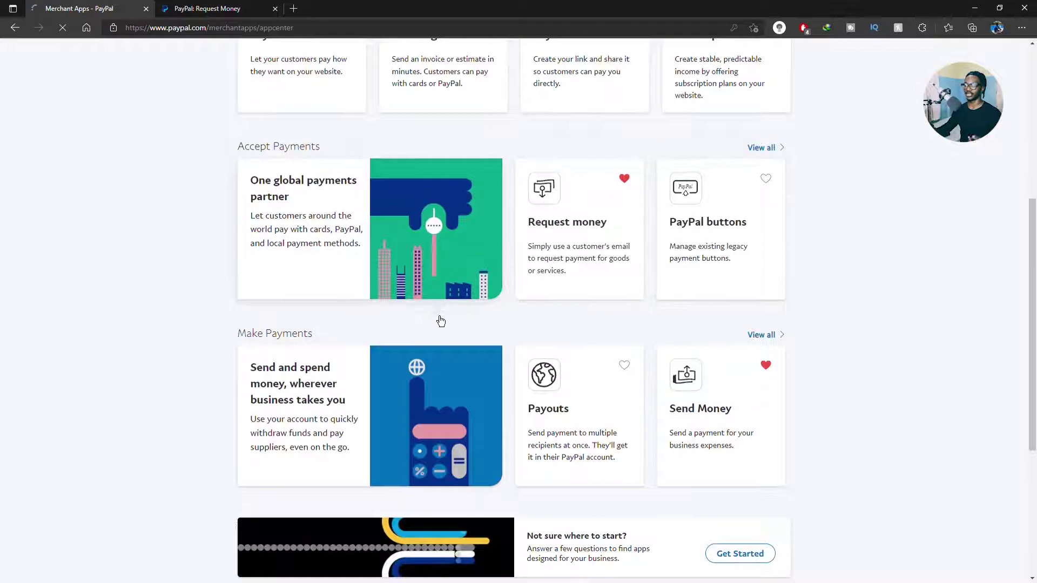
scroll(441, 321, up, 1)
scroll(475, 327, down, 2)
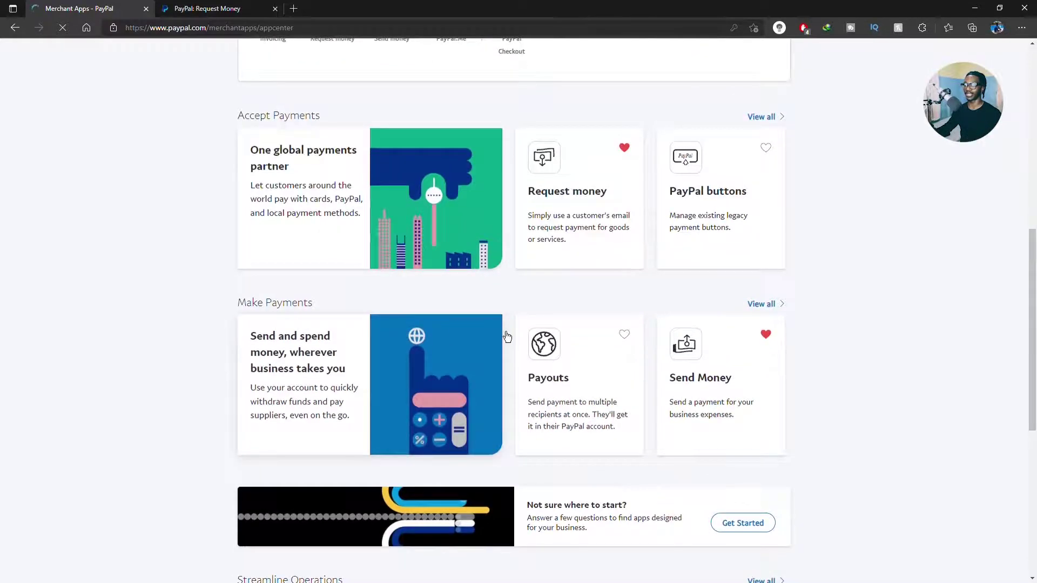
scroll(540, 324, down, 3)
scroll(486, 286, up, 10)
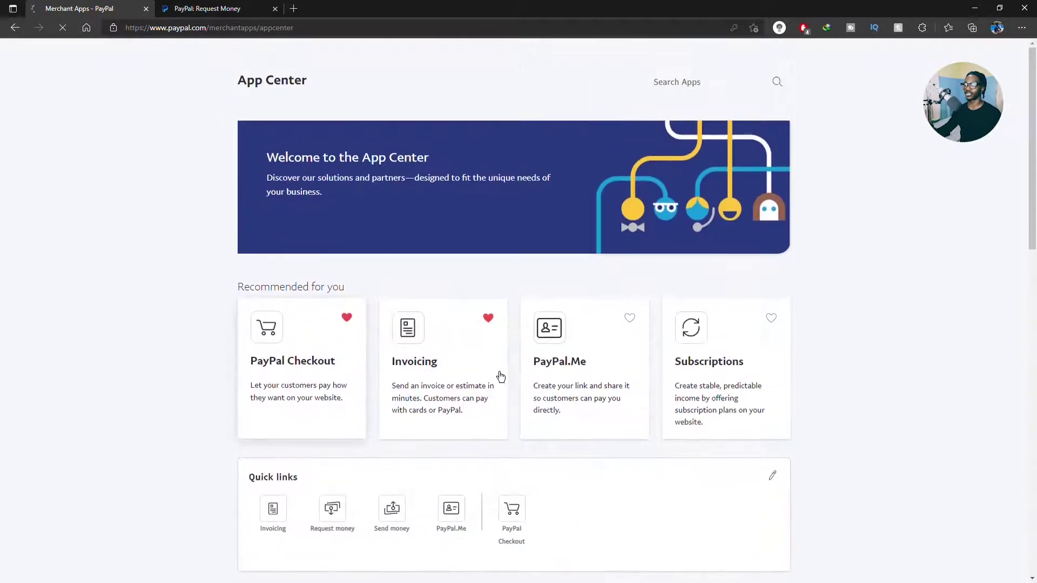
scroll(720, 400, down, 3)
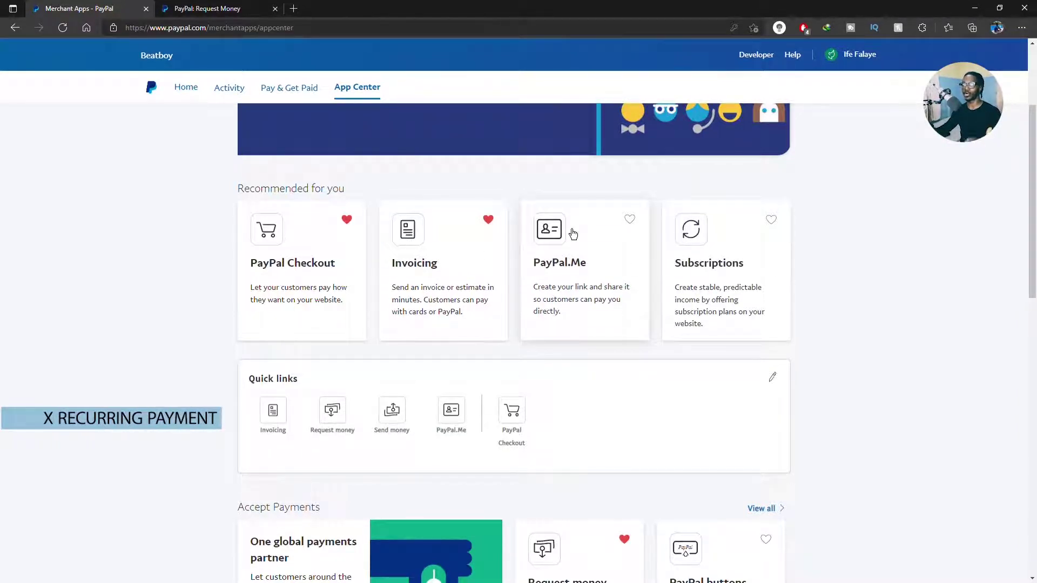
Open the Recurring payments app in the App Center and go to My preapproved payments via Get Started
scroll(573, 233, down, 8)
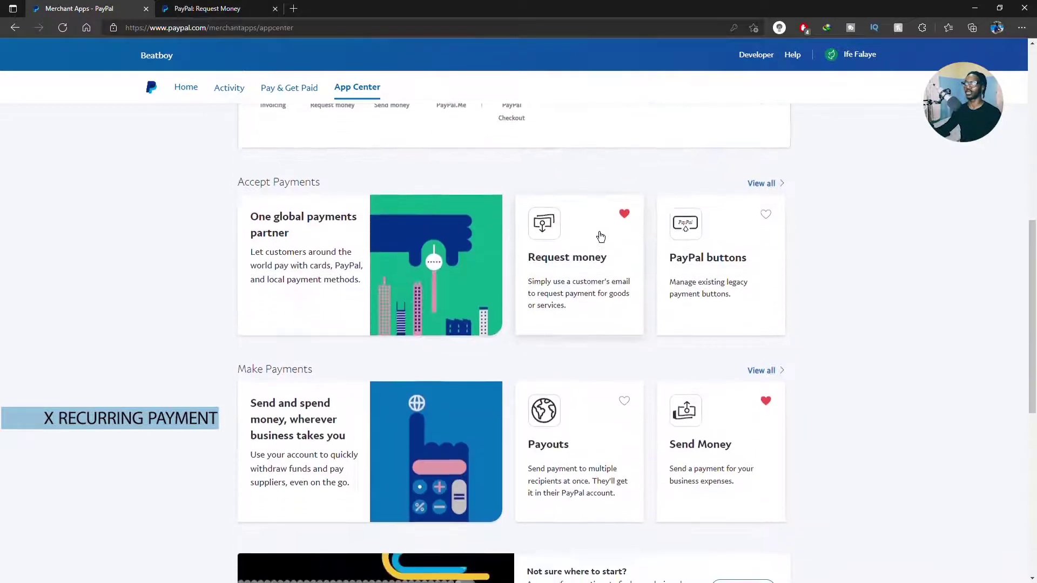
scroll(635, 234, up, 6)
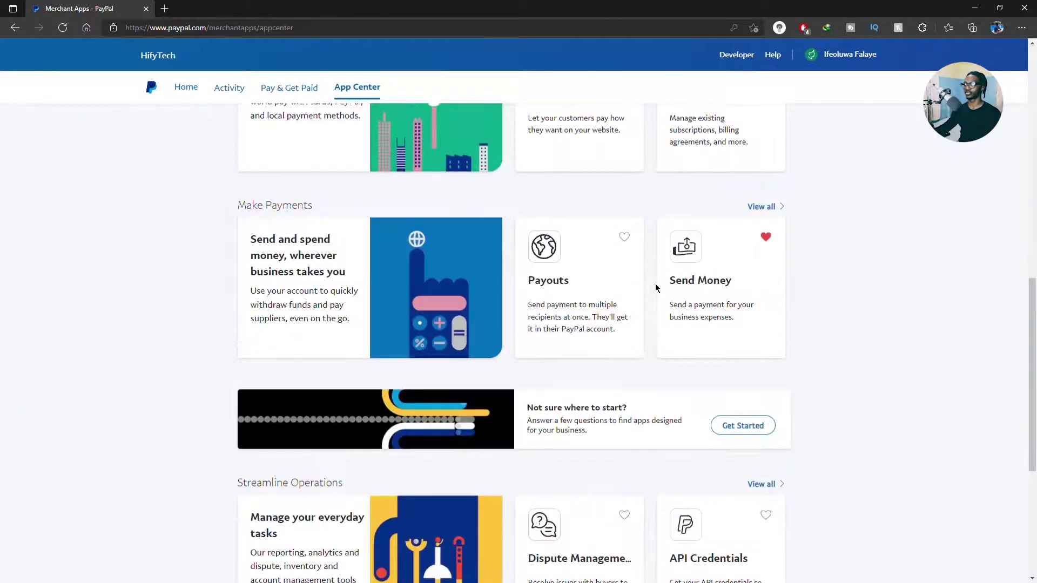
scroll(655, 287, up, 5)
scroll(607, 224, down, 1)
scroll(676, 308, down, 1)
click(705, 286)
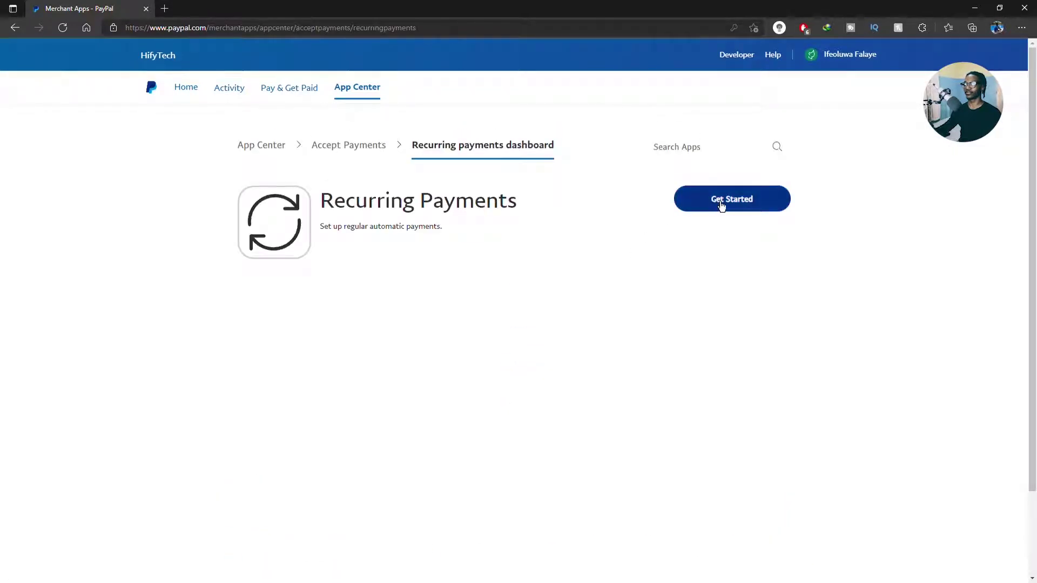
click(722, 205)
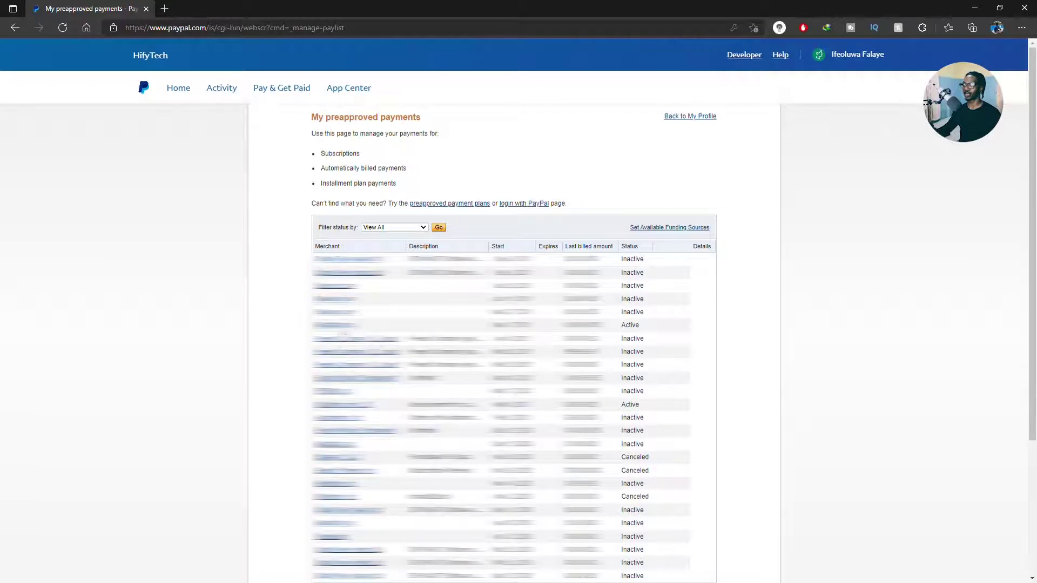
Go back to the App Center from the preapproved payments list
click(336, 326)
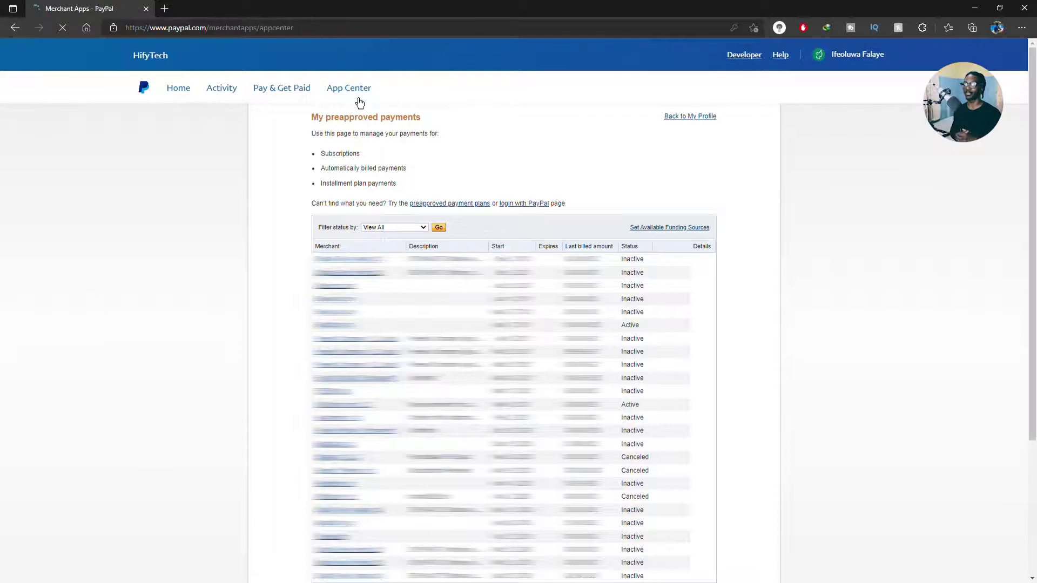
Open PayPal.Me, go to Manage PayPal.Me, and copy the existing profile's shareable link
scroll(570, 199, down, 3)
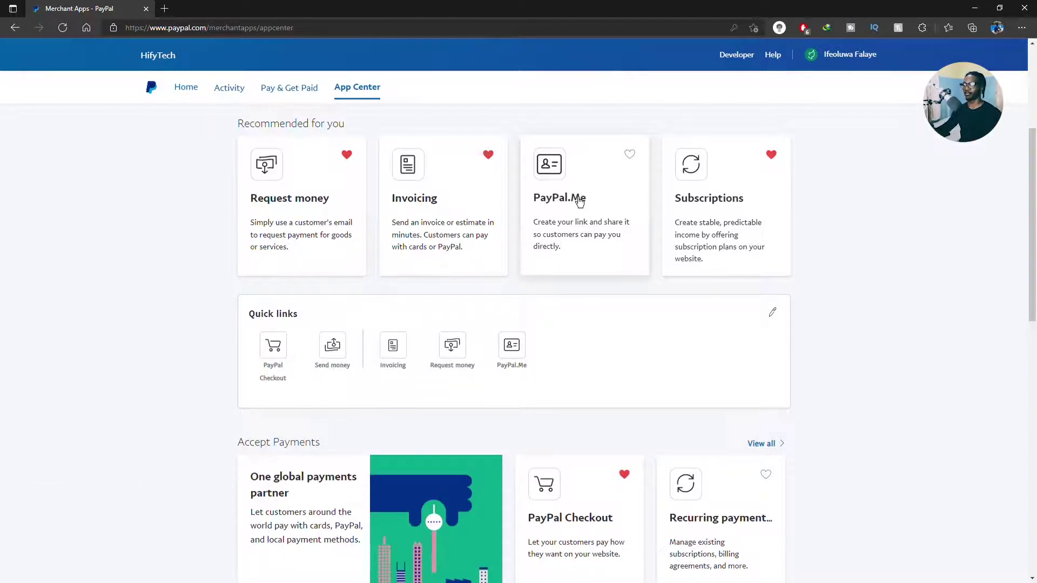
click(575, 199)
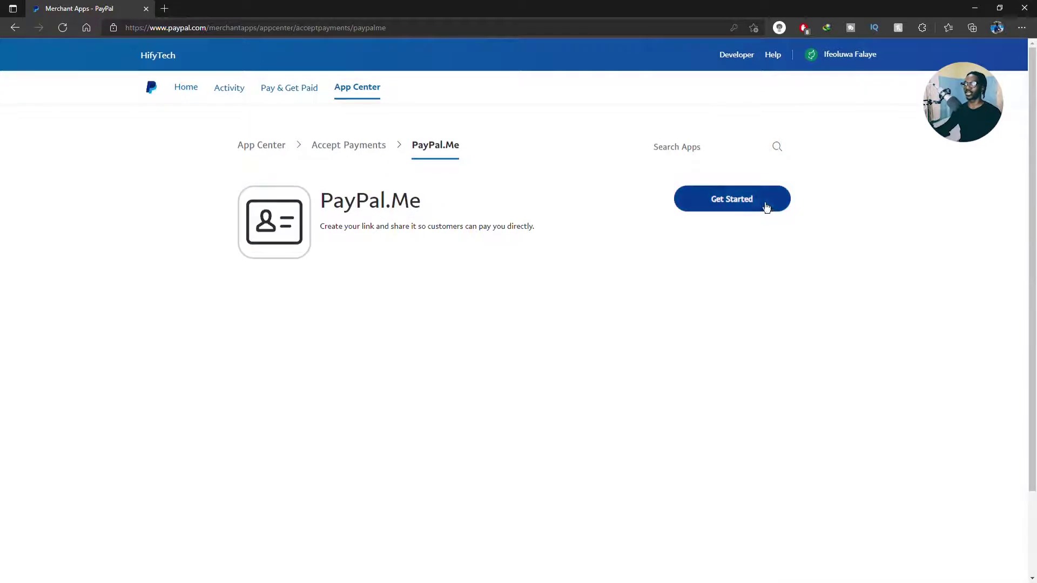
click(755, 200)
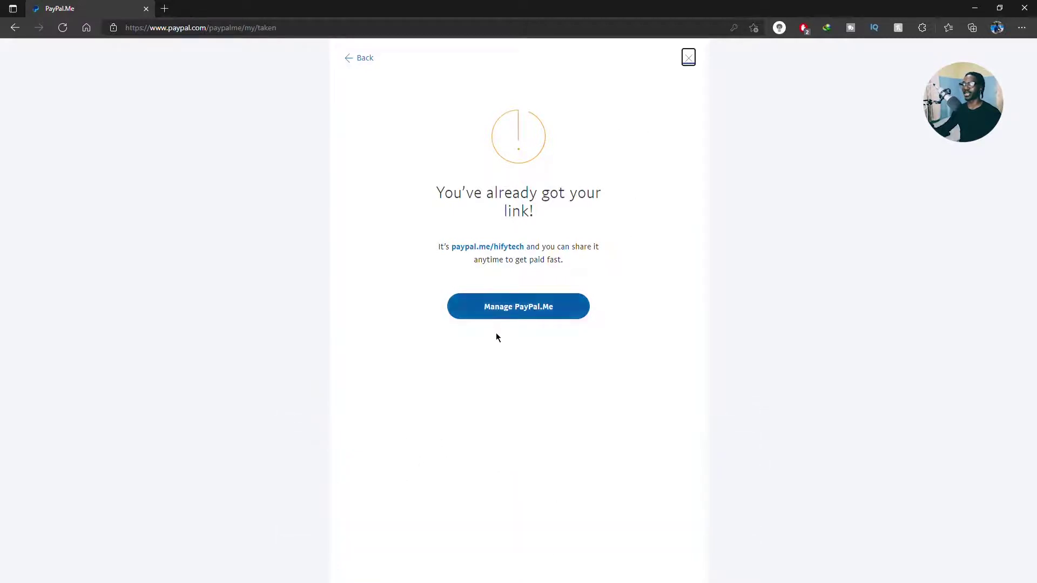
click(521, 322)
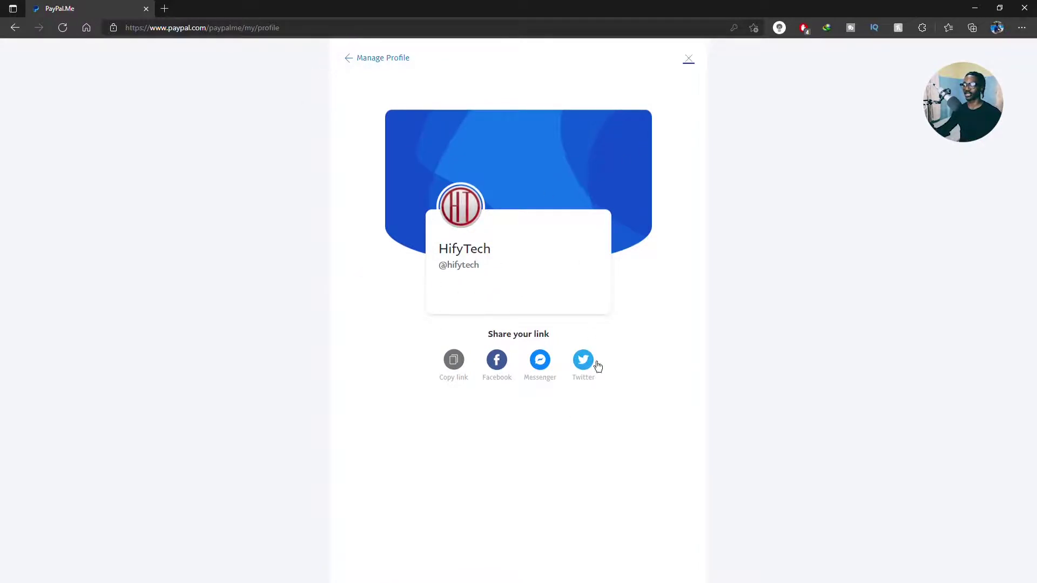
click(457, 361)
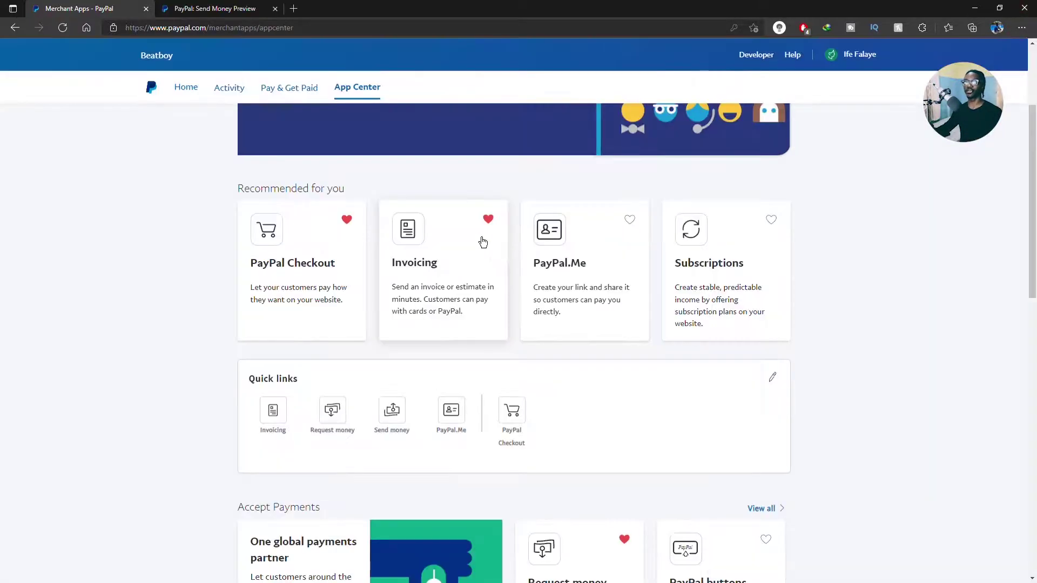
Start creating a new PayPal.Me profile, skip the profile photo, and type a custom link handle
click(563, 251)
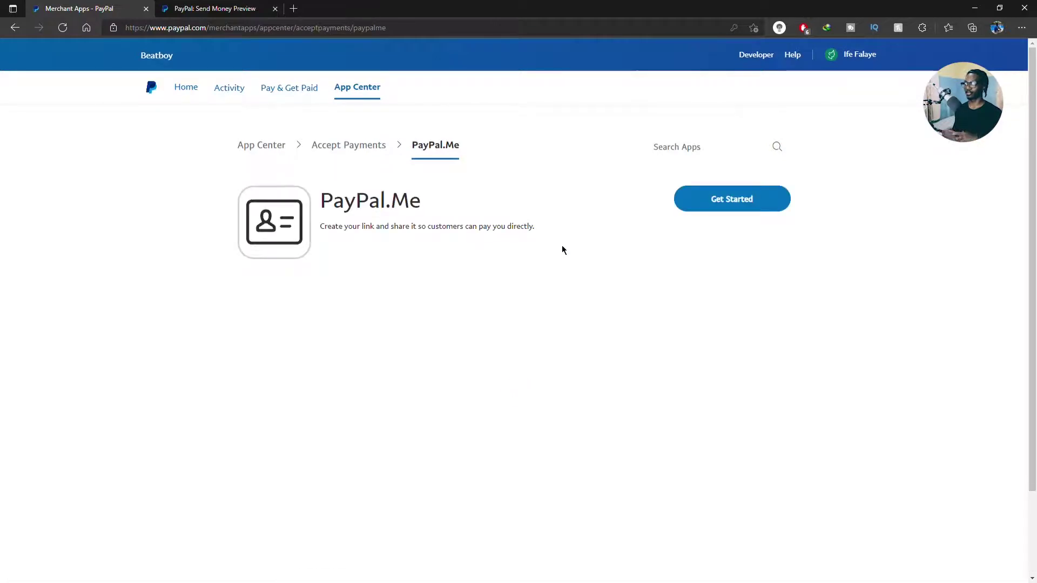
click(754, 211)
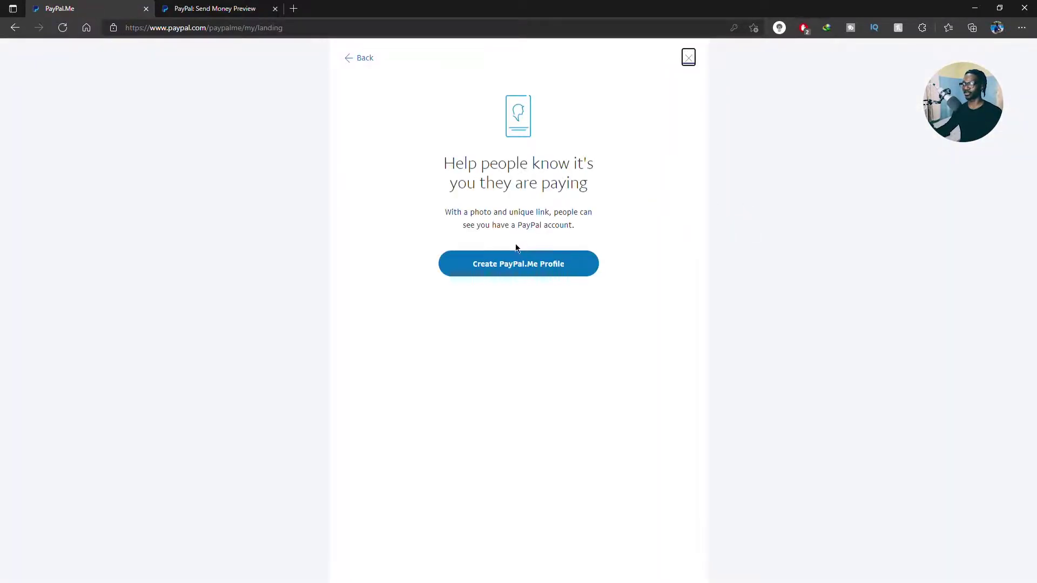
click(528, 274)
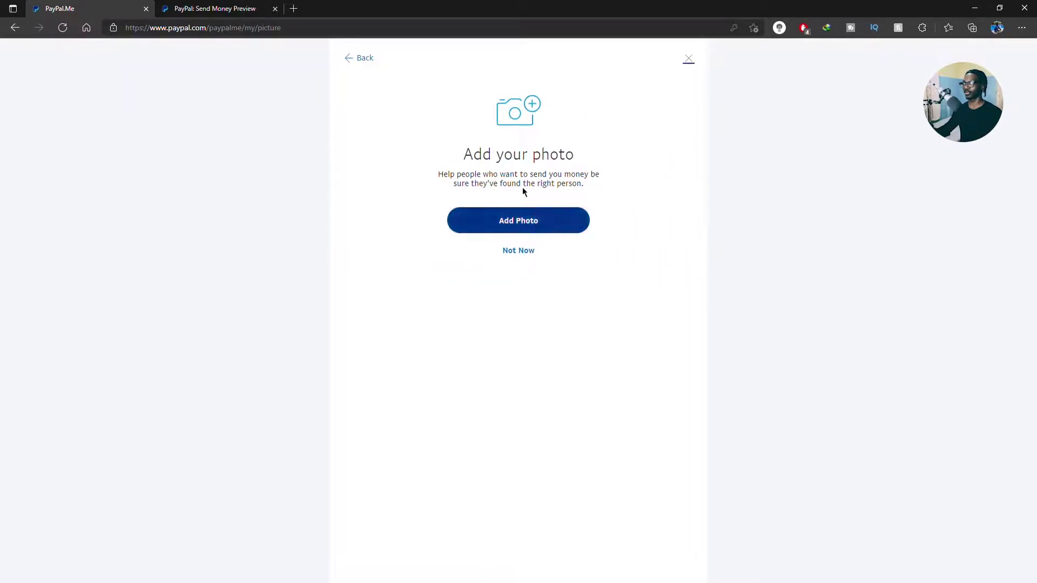
click(525, 253)
click(521, 226)
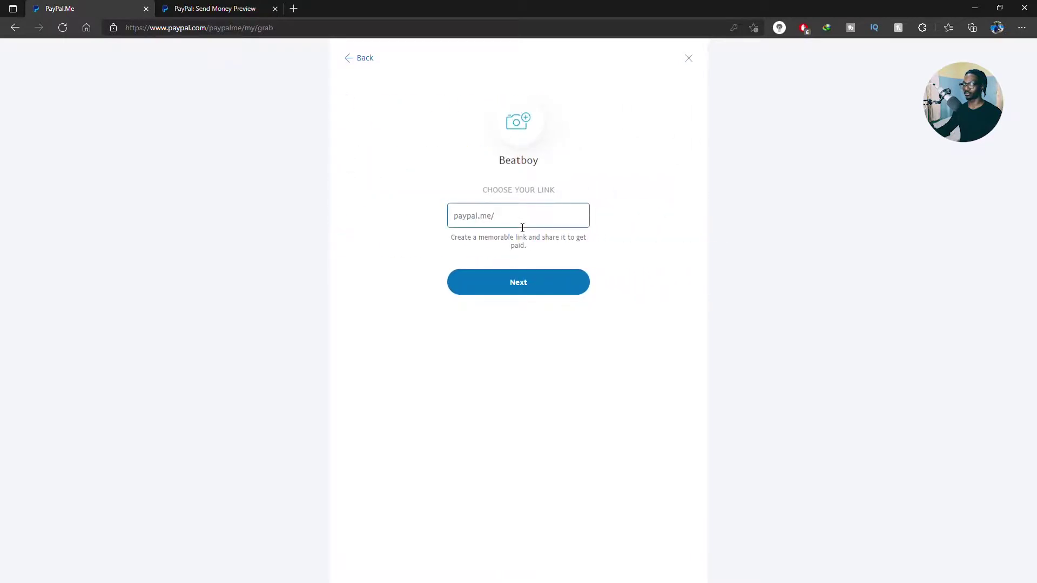
text(bea)
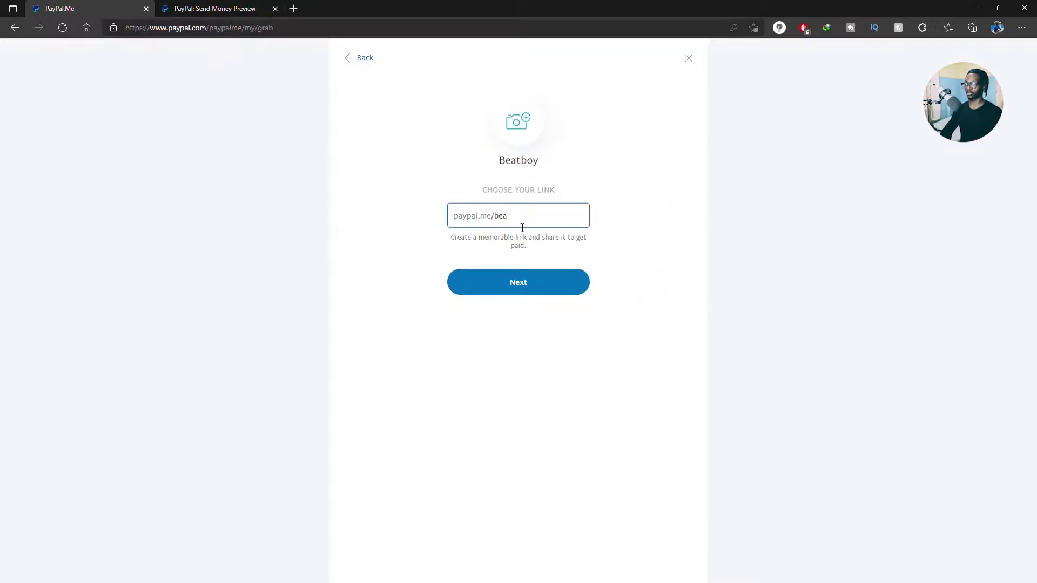
text(tboynnnn)
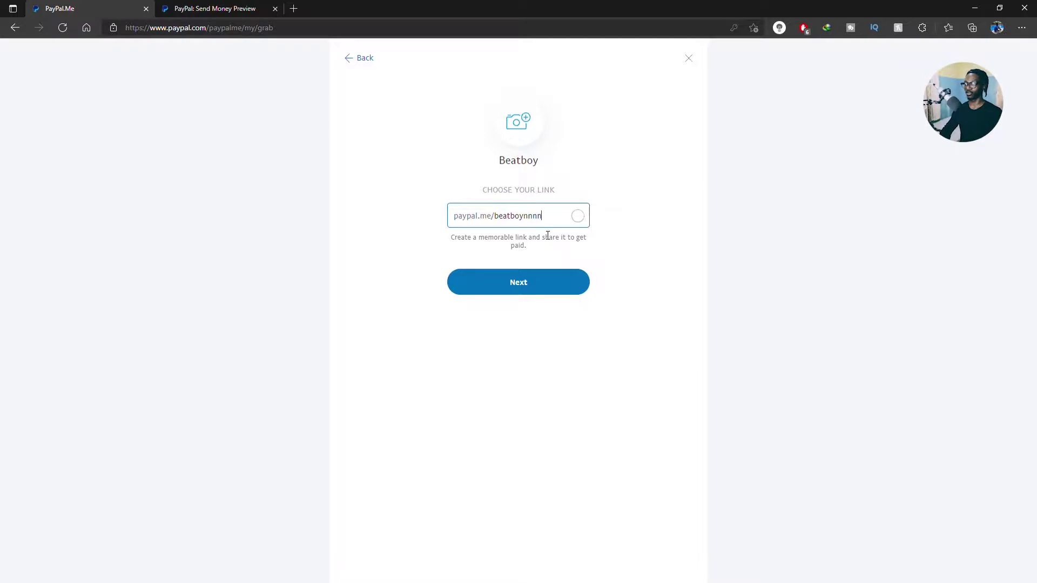
Confirm the custom link, accept the profile-sharing terms, and submit with Agree and Create
click(530, 278)
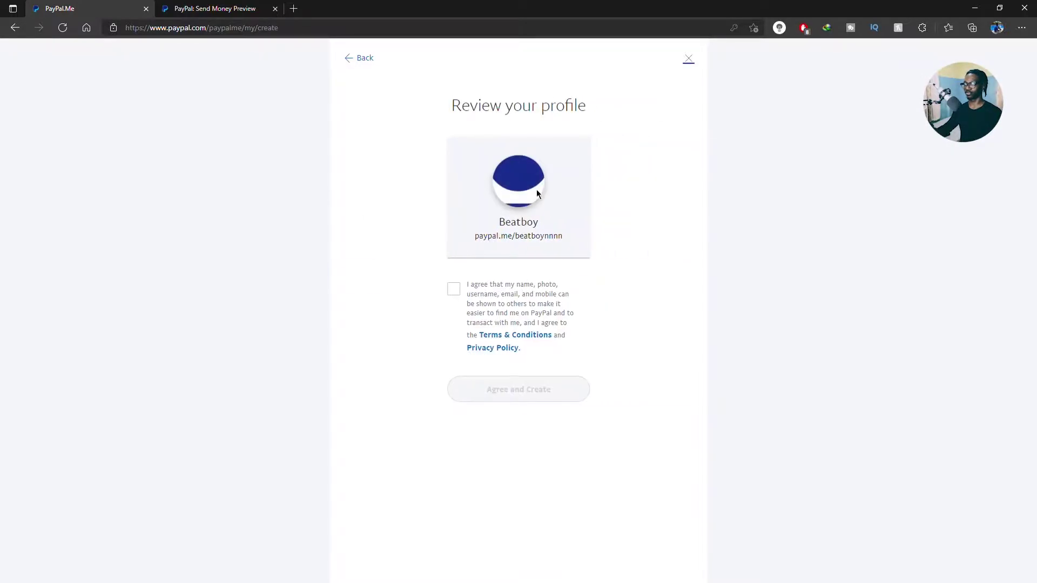
click(455, 290)
click(537, 399)
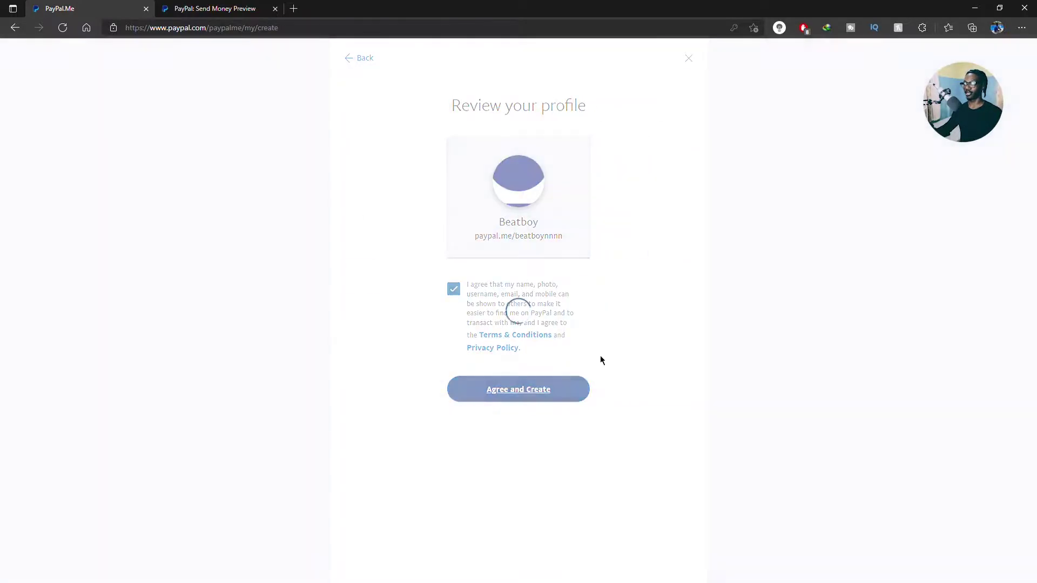